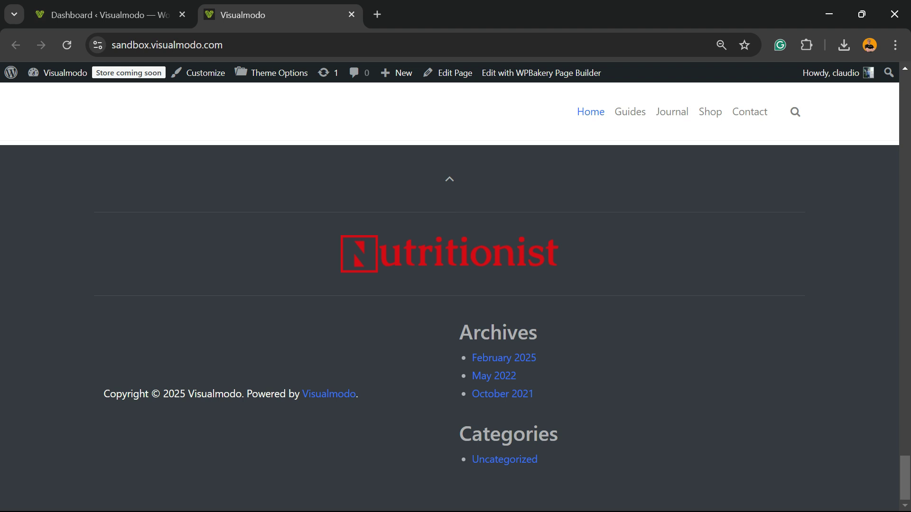
Examine the live homepage footer, including its logo, copyright line, and Archives and Categories lists
left_click_drag(168, 394, 538, 459)
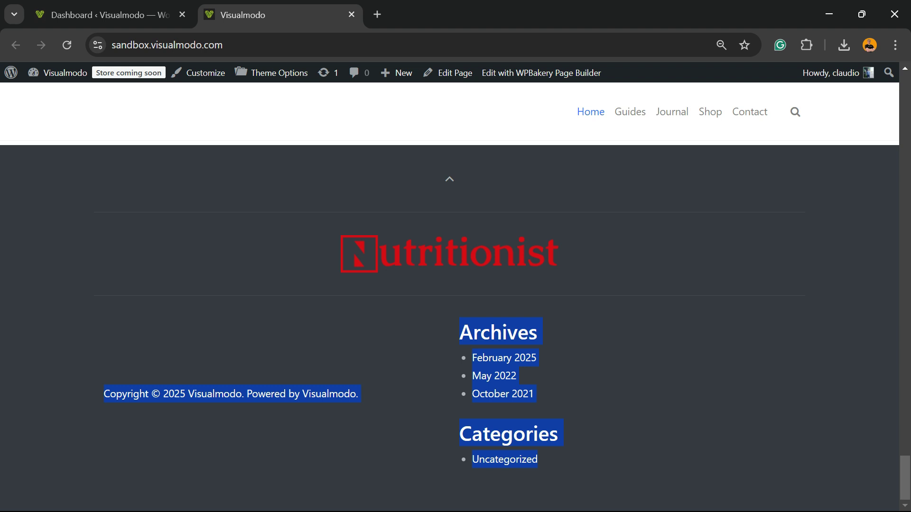
left_click(111, 15)
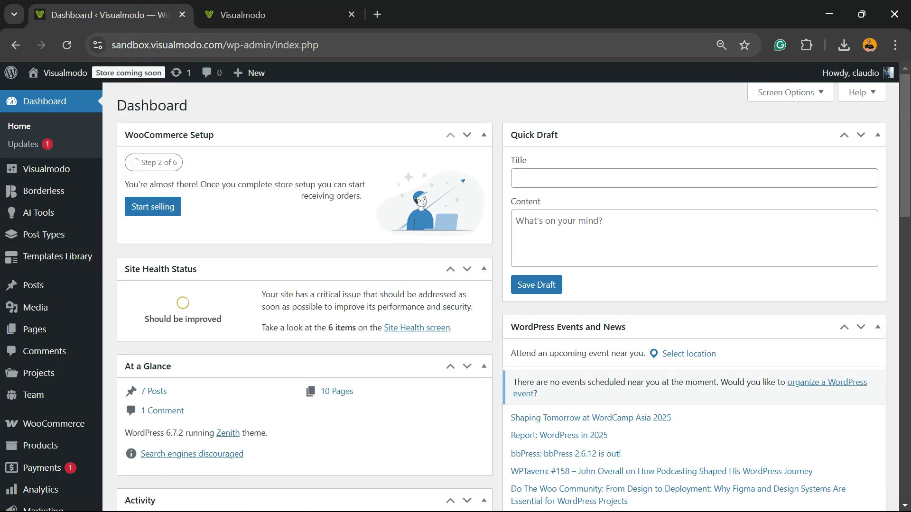
left_click_drag(215, 45, 272, 45)
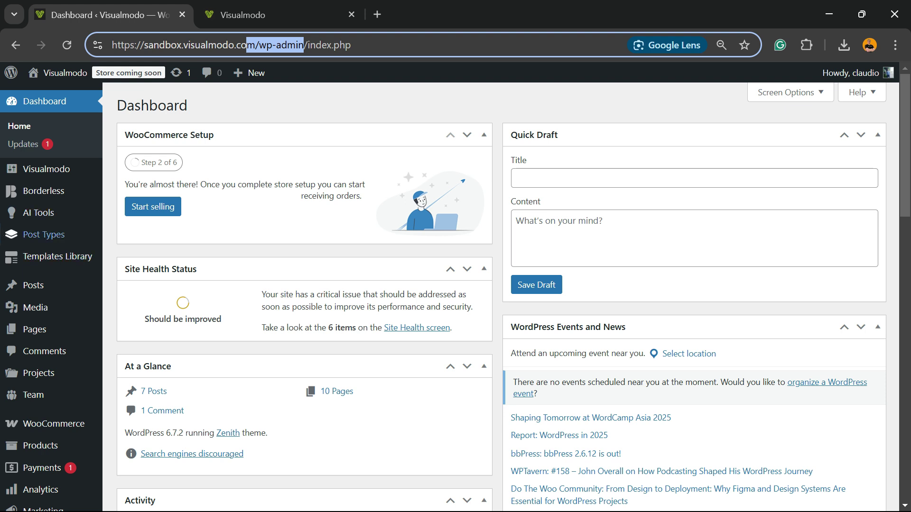
mouse_move(33, 286)
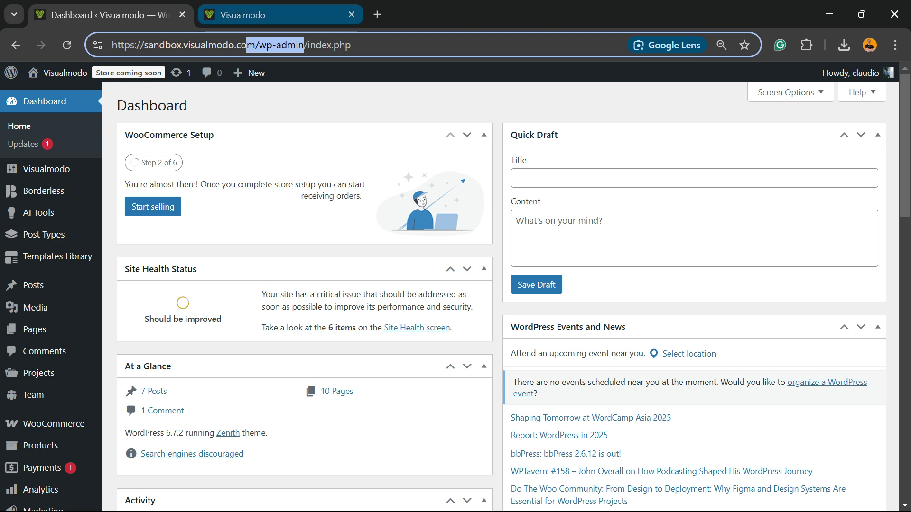
left_click(242, 15)
left_click(523, 490)
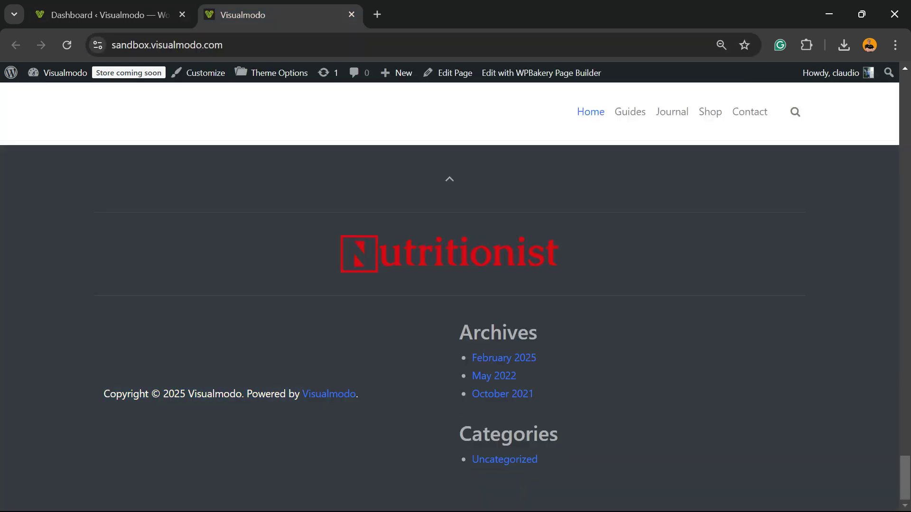
scroll(449, 294, "up", 3)
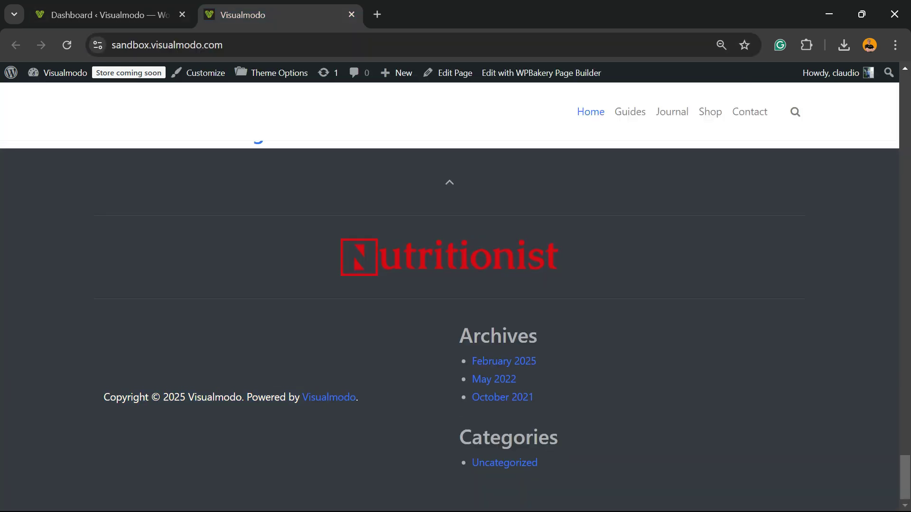
scroll(449, 294, "down", 3)
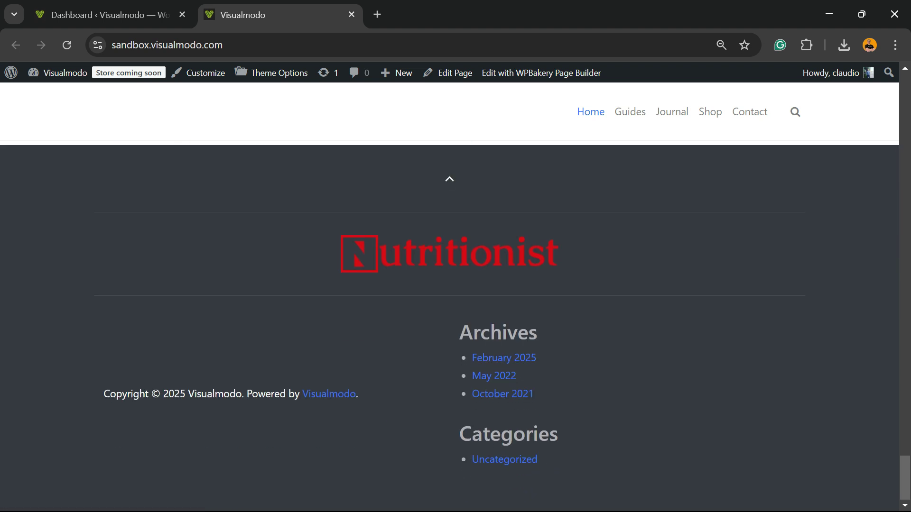
double_click(449, 254)
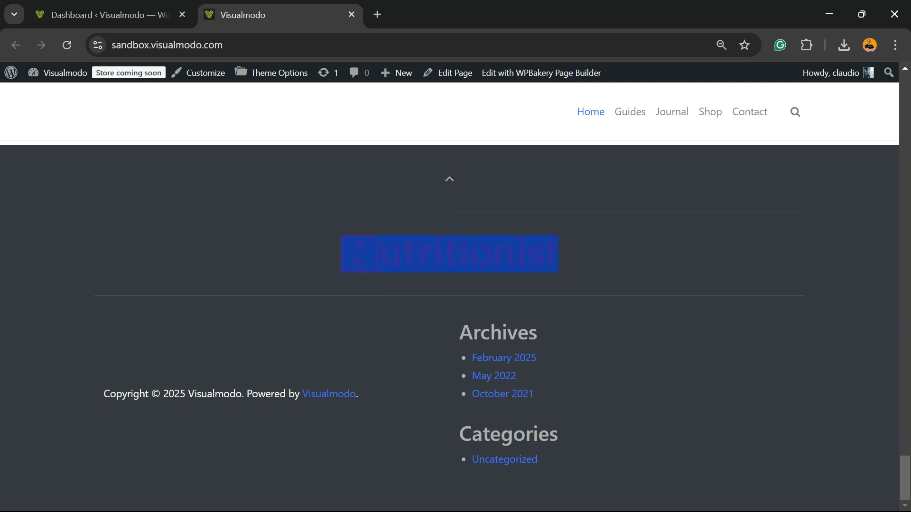
left_click(449, 254)
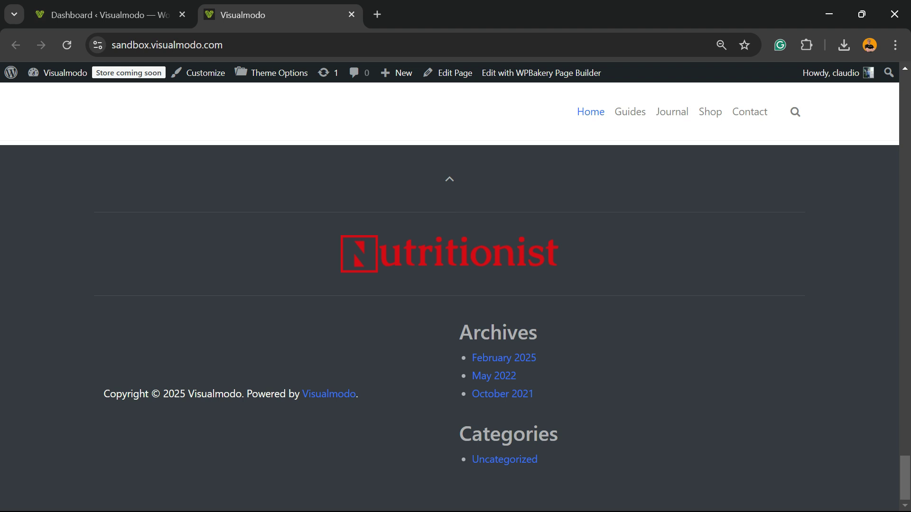
left_click_drag(104, 394, 358, 394)
left_click_drag(458, 324, 538, 460)
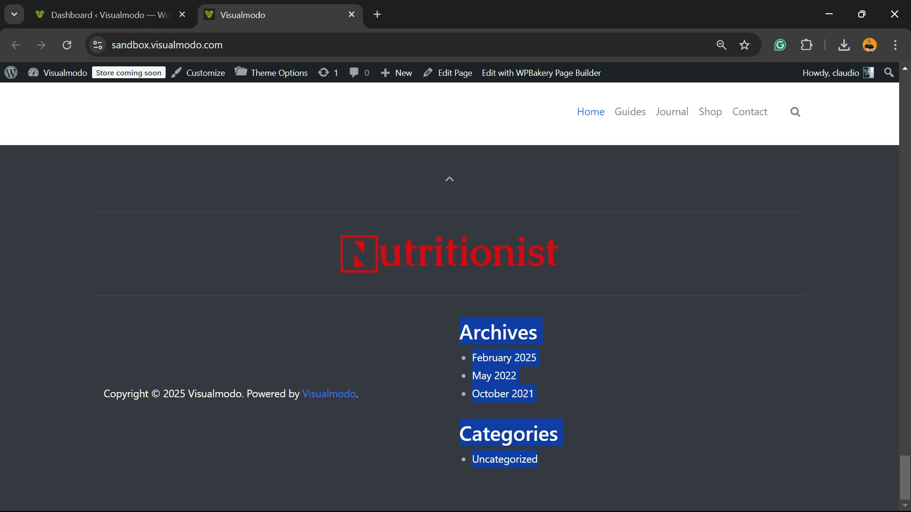
left_click(538, 460)
mouse_move(212, 394)
left_mouse_down()
mouse_move(538, 460)
mouse_move(207, 394)
left_mouse_up()
left_click_drag(460, 332, 538, 461)
Open the Widgets management page in the site's WordPress admin
left_click(107, 14)
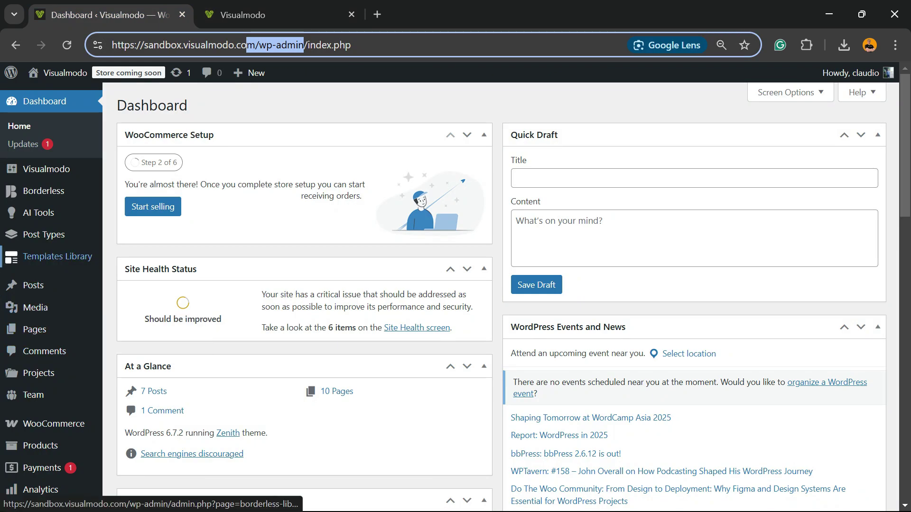
scroll(42, 237, "down", 3)
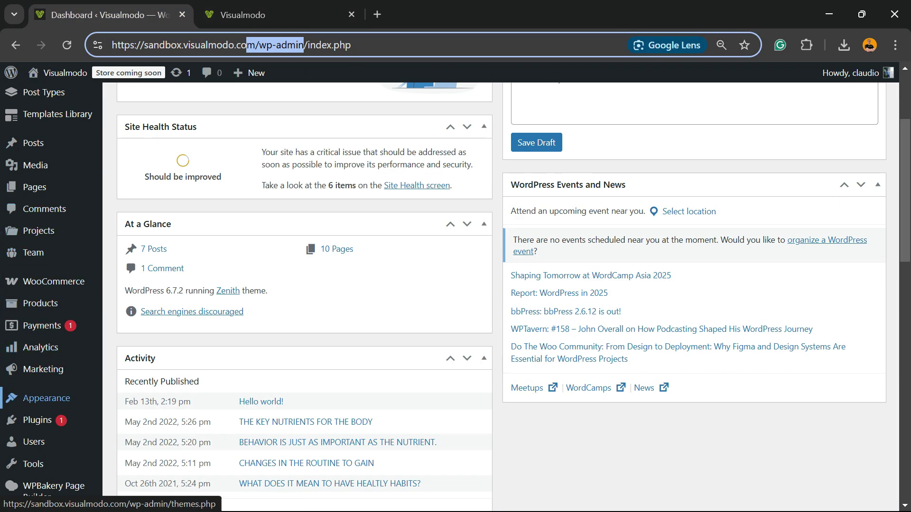
mouse_move(47, 398)
left_click(129, 419)
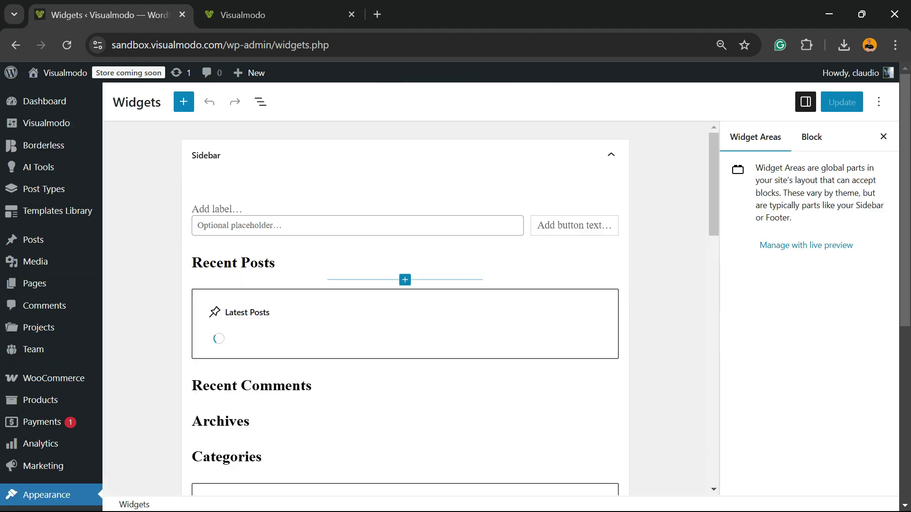
Collapse the Sidebar widget area and expand the Copyright Footer area to show its blocks
key("Tab")
key("Tab")
key("Tab")
key("Tab")
key("Tab")
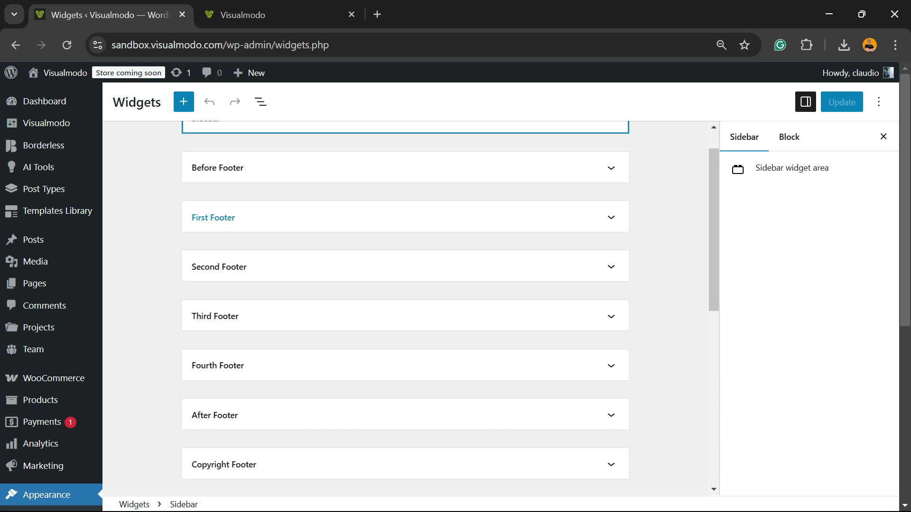
key("Tab")
key("Tab")
key("Tab")
key("Tab")
left_click(224, 217)
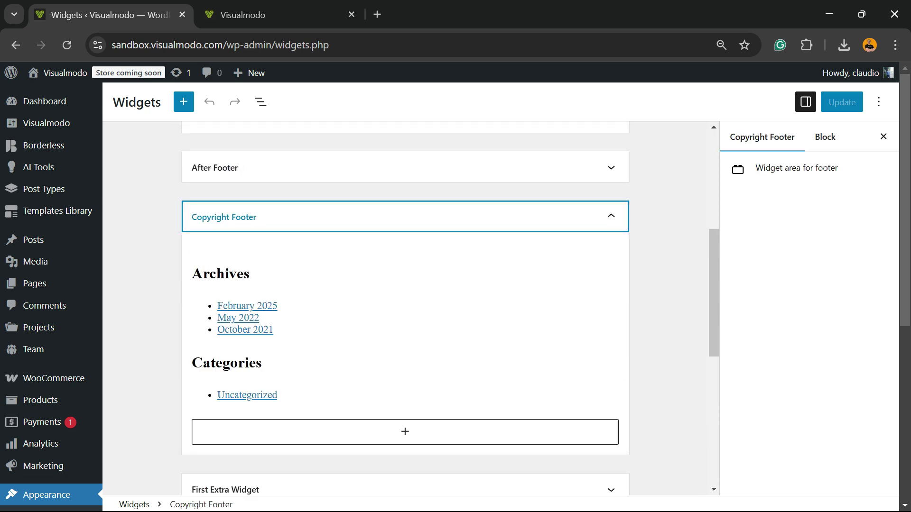
left_click_drag(192, 216, 256, 216)
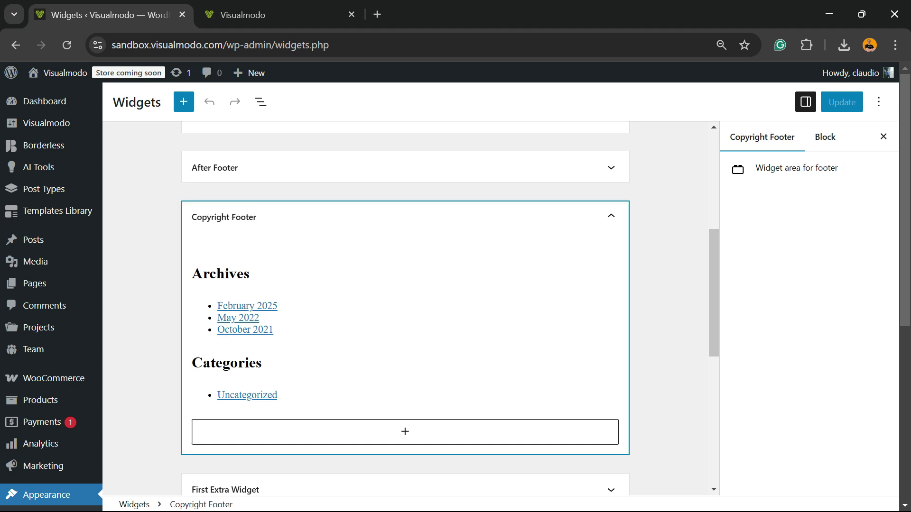
Compare the Copyright Footer widgets with the live footer and delete the group containing the Archives list
left_click(278, 14)
left_click(593, 399)
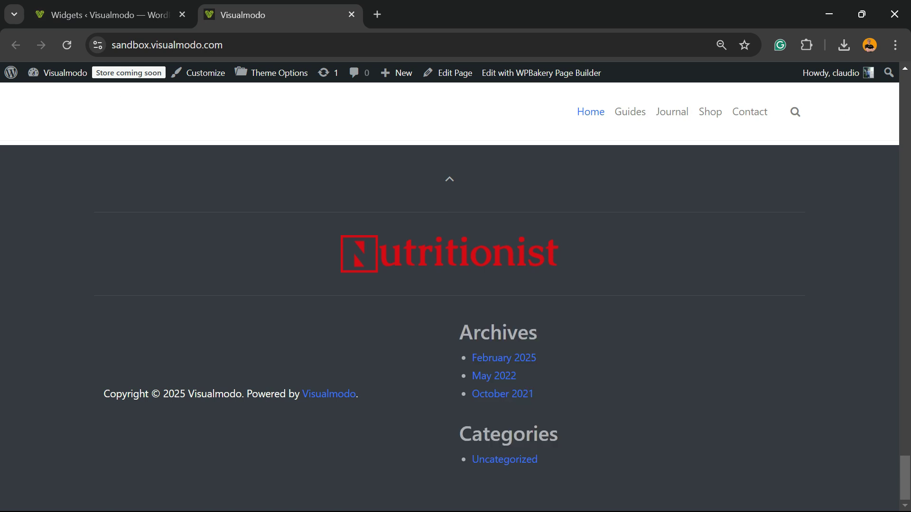
left_click(109, 14)
left_click(405, 317)
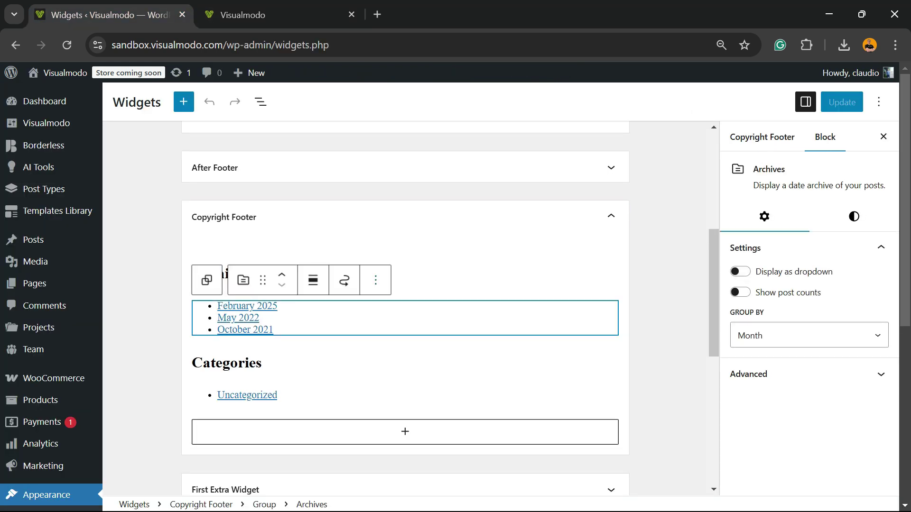
left_click(207, 280)
left_click(309, 244)
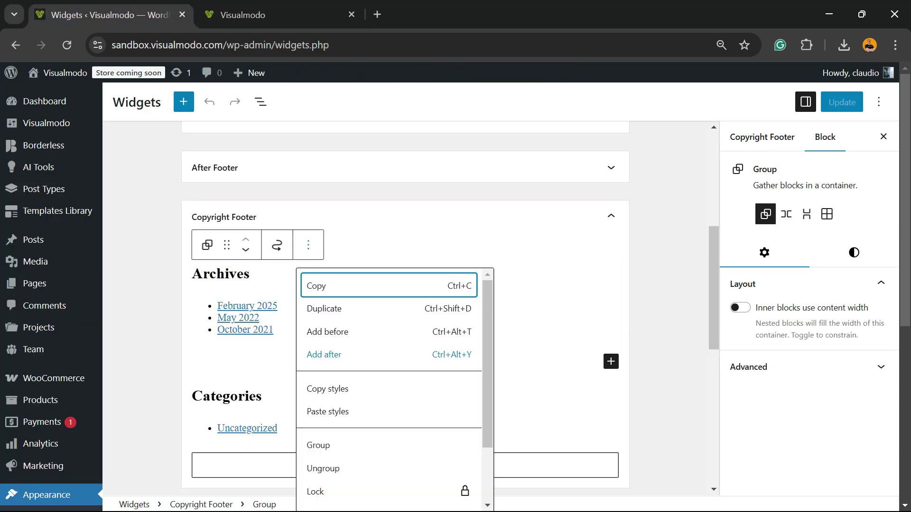
scroll(389, 379, "down", 3)
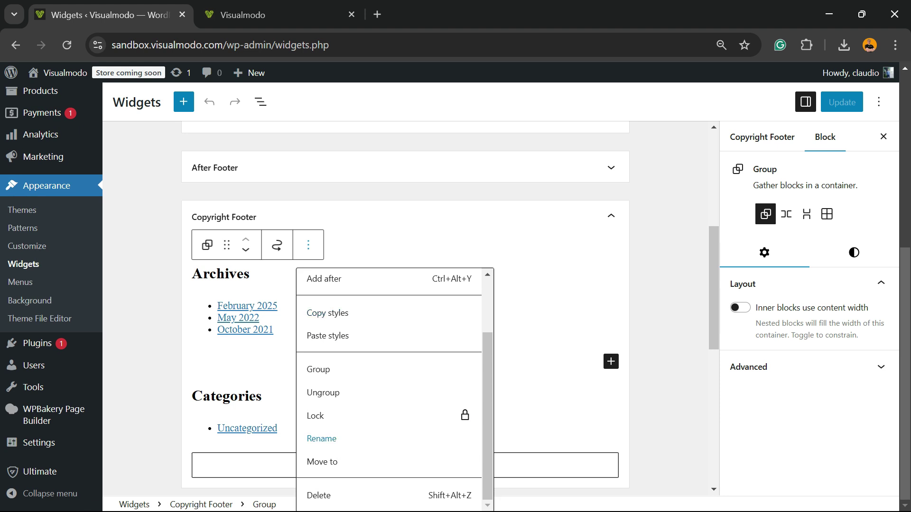
left_click(319, 496)
Delete the Categories heading and its remaining group from the Copyright Footer area
left_click(262, 277)
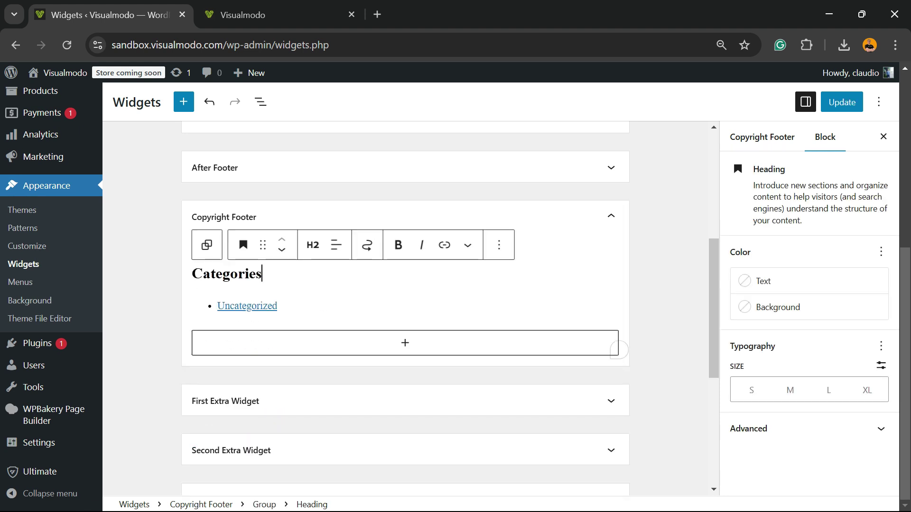
left_click(498, 245)
scroll(579, 389, "down", 3)
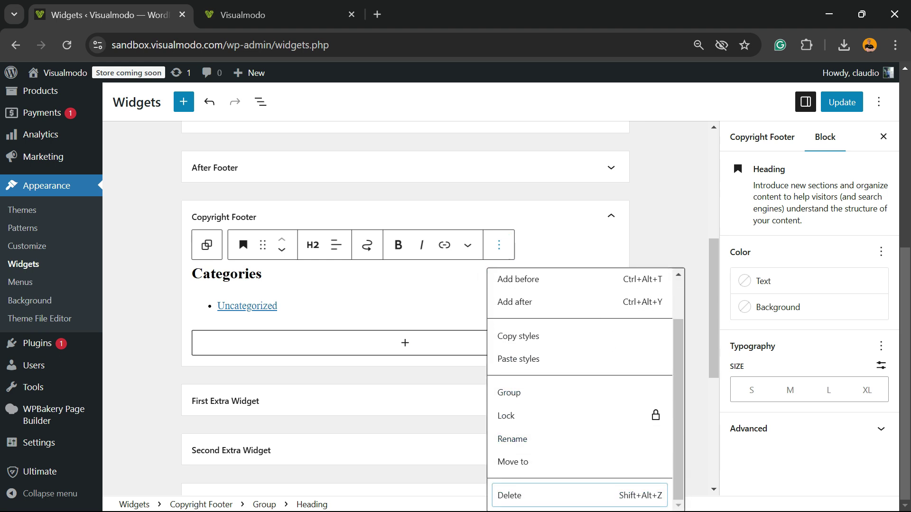
left_click(508, 494)
left_click(309, 244)
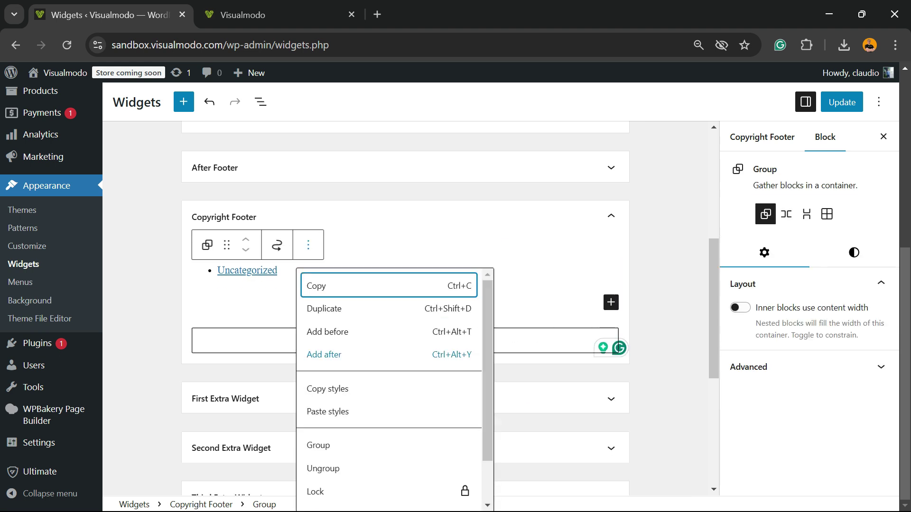
scroll(393, 390, "down", 2)
left_click(319, 495)
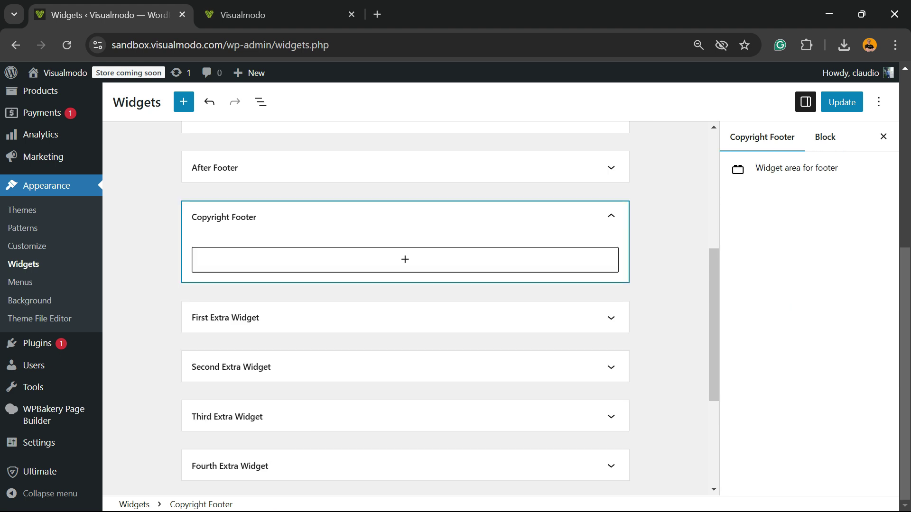
Save the widget changes with the Copyright Footer area left empty
left_click(224, 217)
left_click(223, 217)
double_click(200, 317)
left_click(223, 236)
left_click(841, 102)
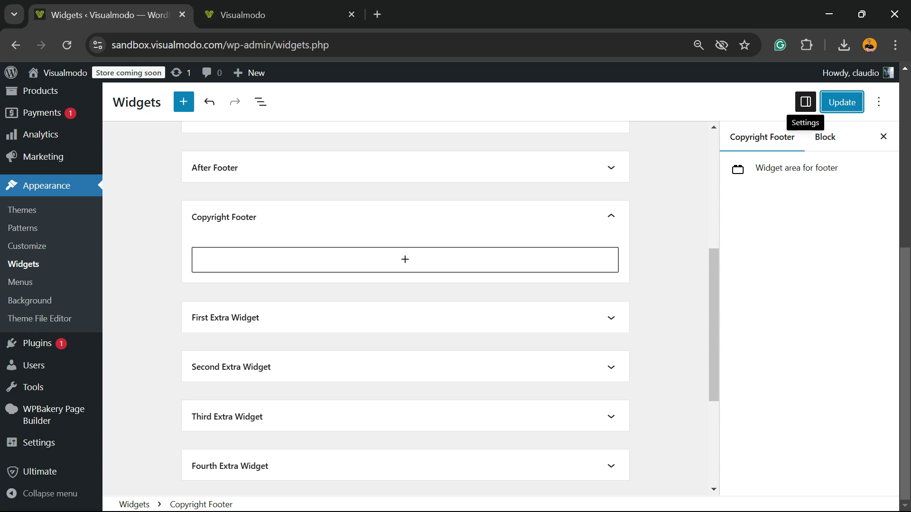
key("ctrl+s")
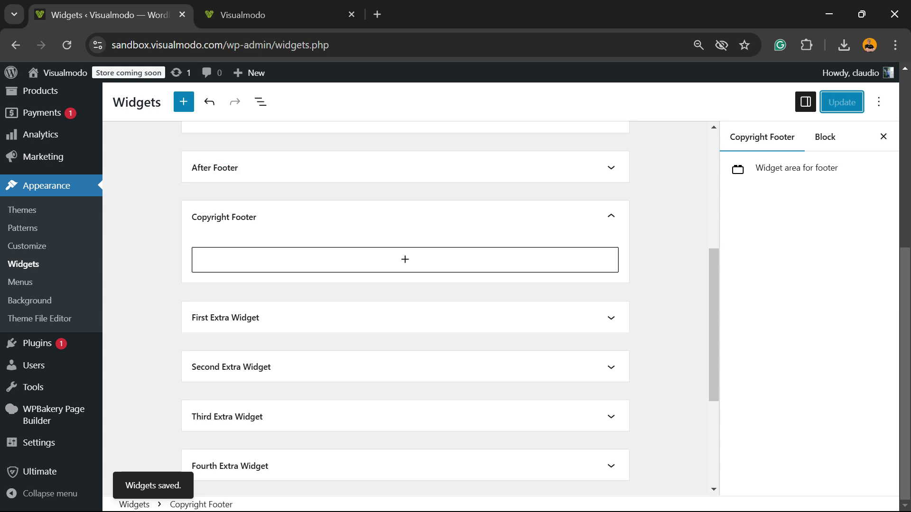
Reload the live homepage and check the copyright line in its footer
key("ctrl+Tab")
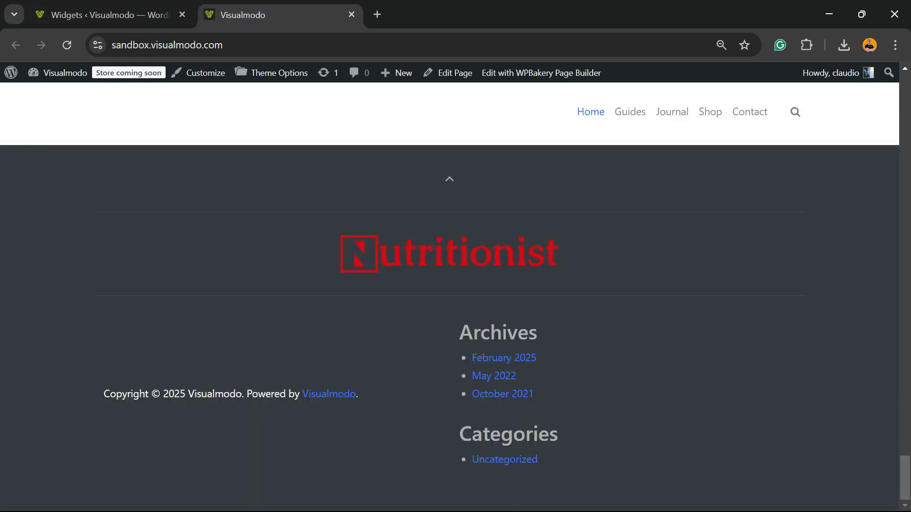
key("F5")
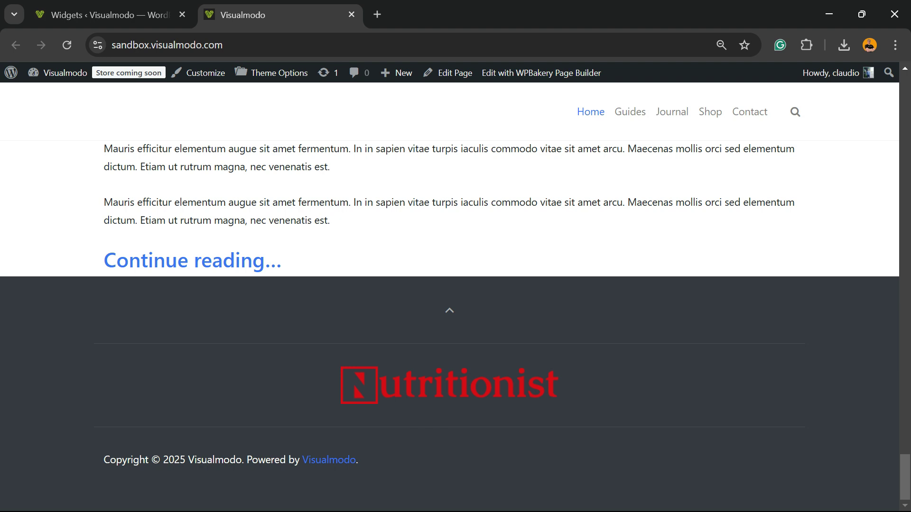
triple_click(201, 463)
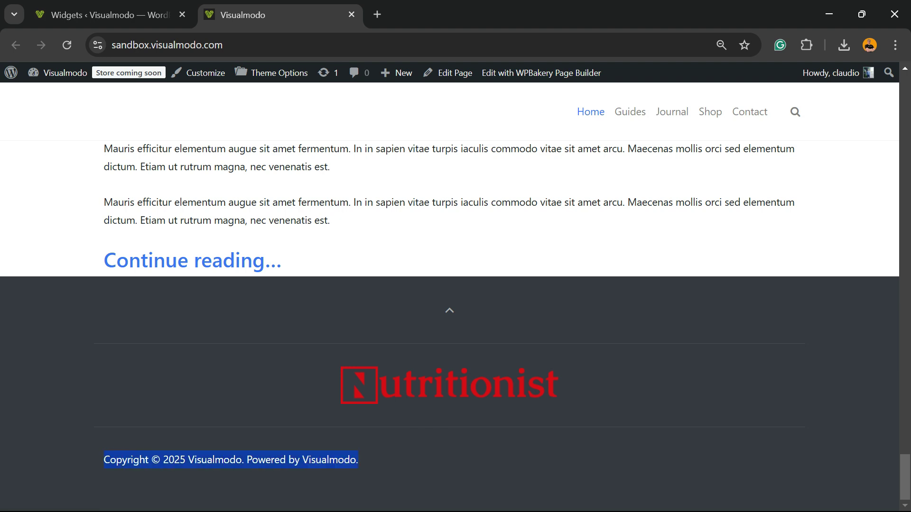
Open the Footer section of the Visualmodo theme options in the admin and bring up the Copyright Text editor
left_click(108, 15)
scroll(405, 303, "up", 8)
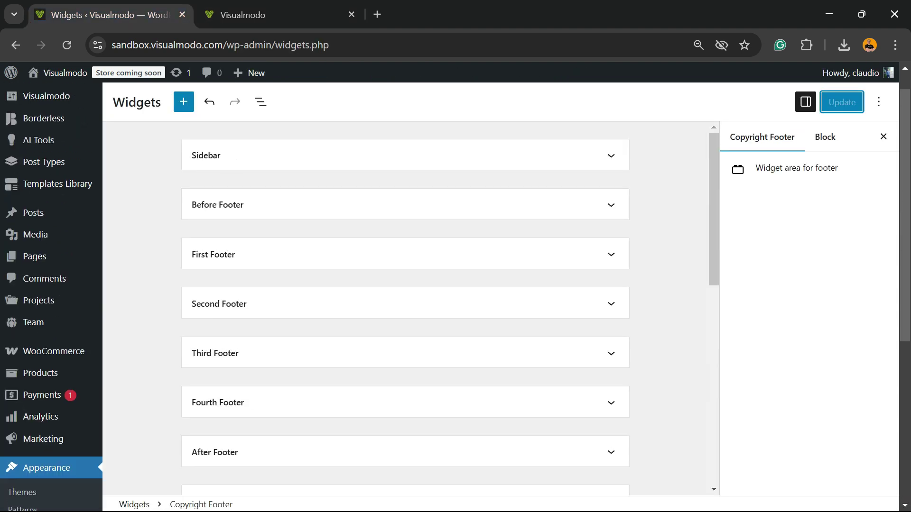
scroll(51, 298, "up", 2)
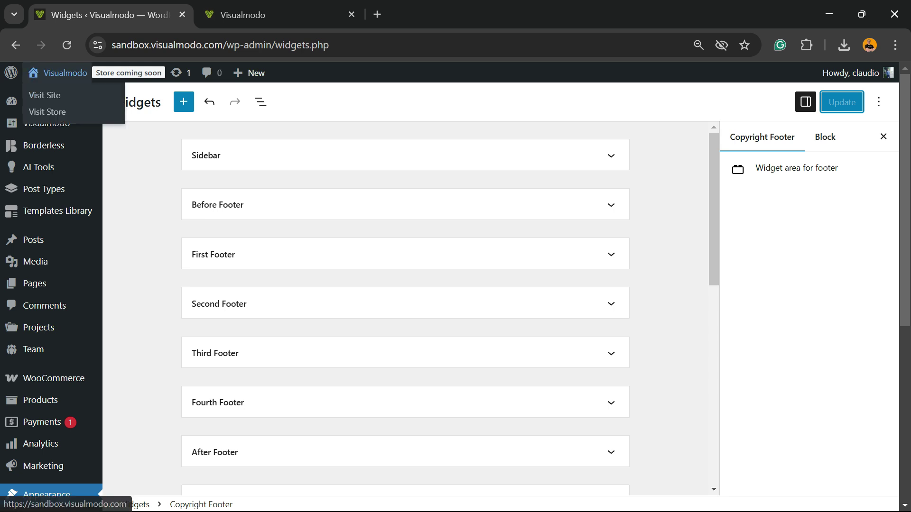
mouse_move(44, 145)
mouse_move(46, 123)
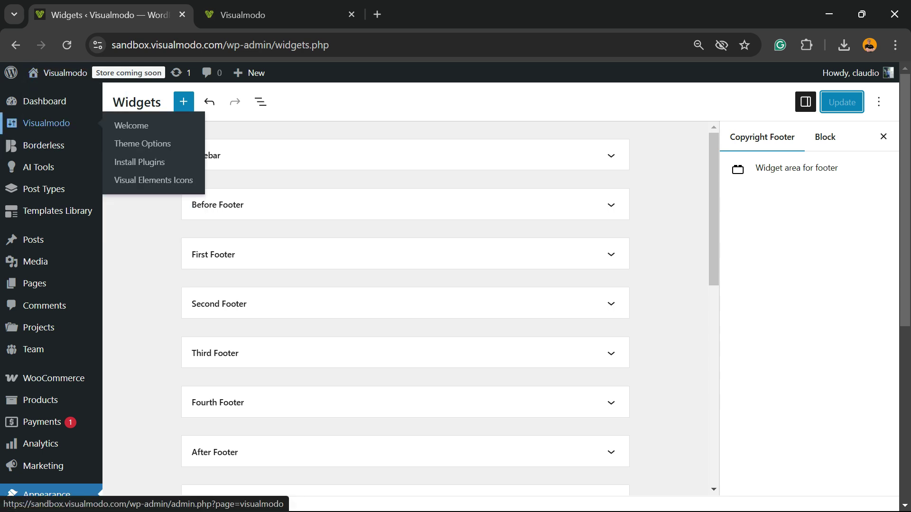
left_click(142, 144)
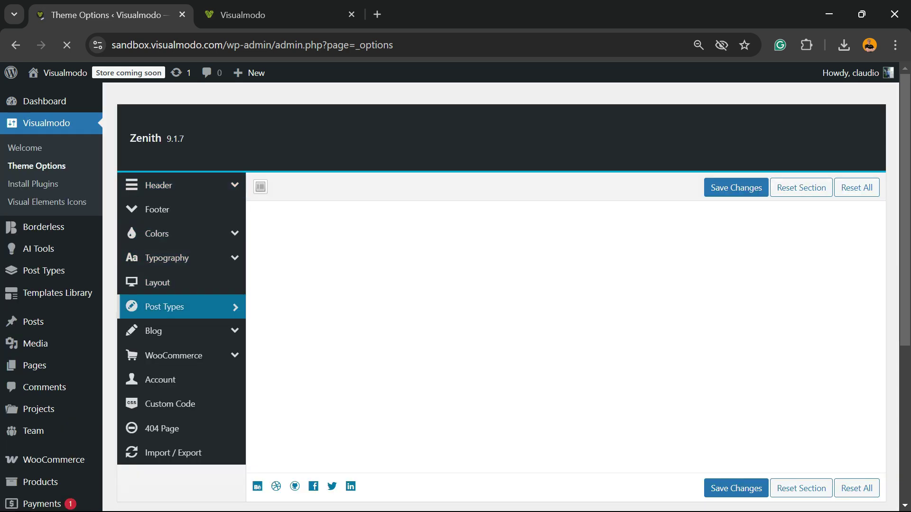
left_click(158, 185)
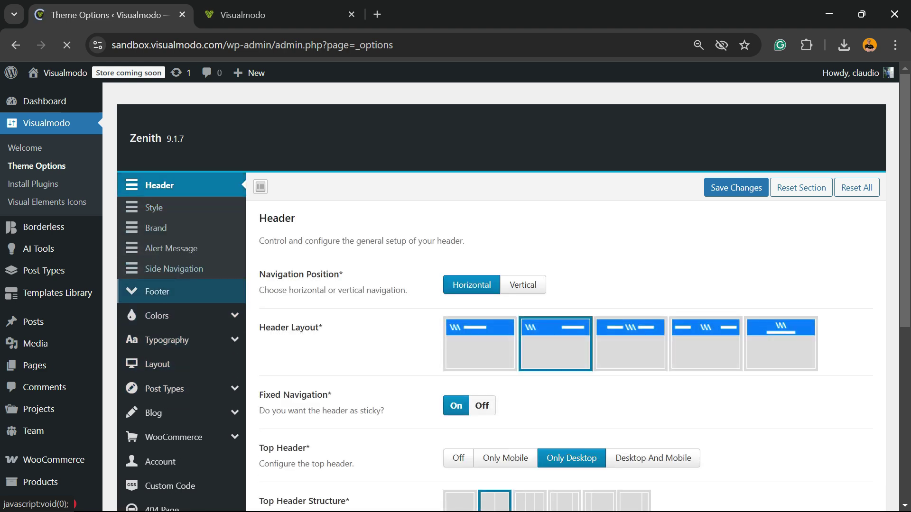
left_click(157, 291)
scroll(157, 291, "down", 4)
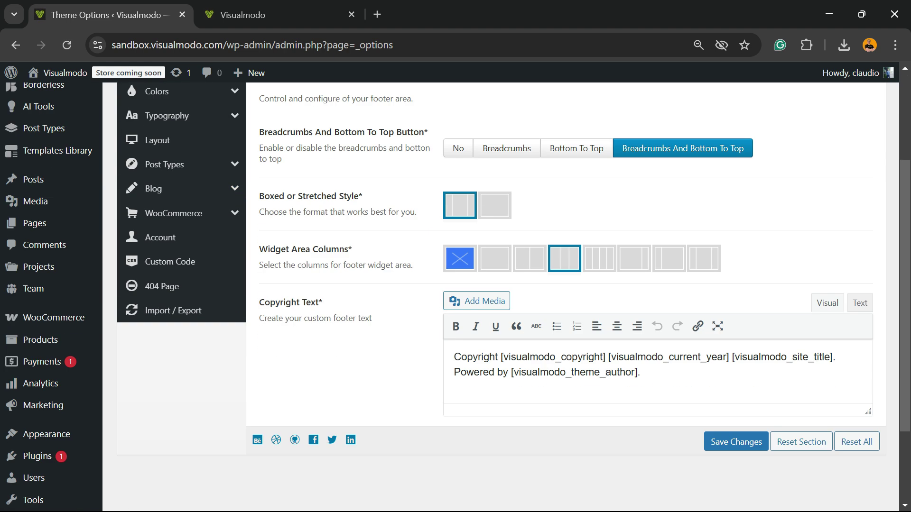
Delete the entire footer Copyright Text, check that its Text view is empty, and save the theme options
triple_click(510, 357)
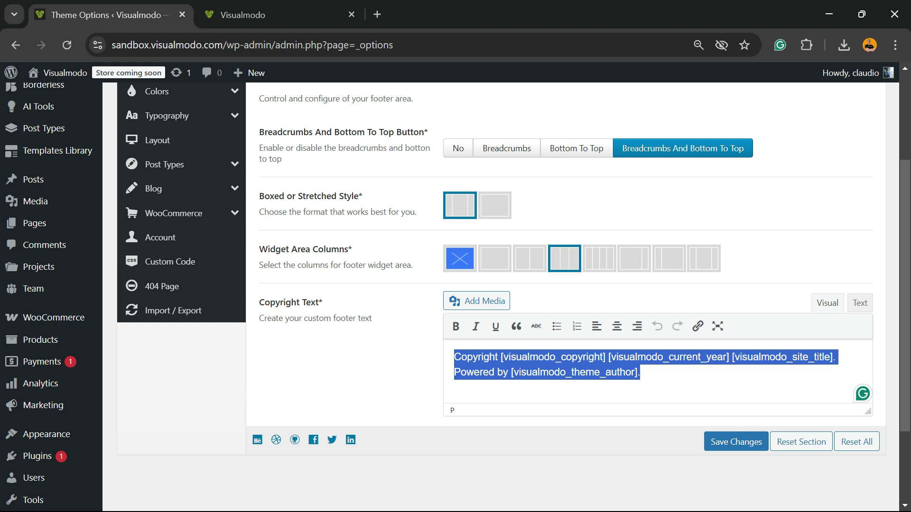
key("BackSpace")
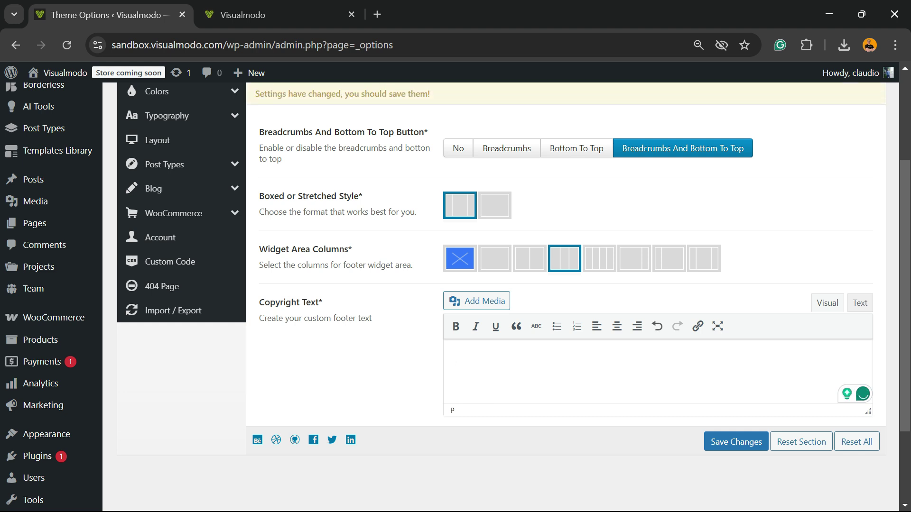
left_click(859, 303)
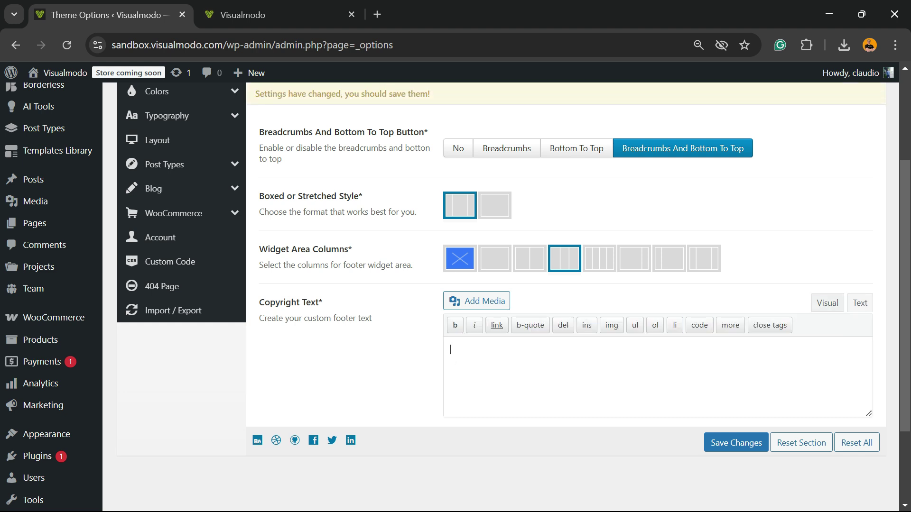
left_click(735, 442)
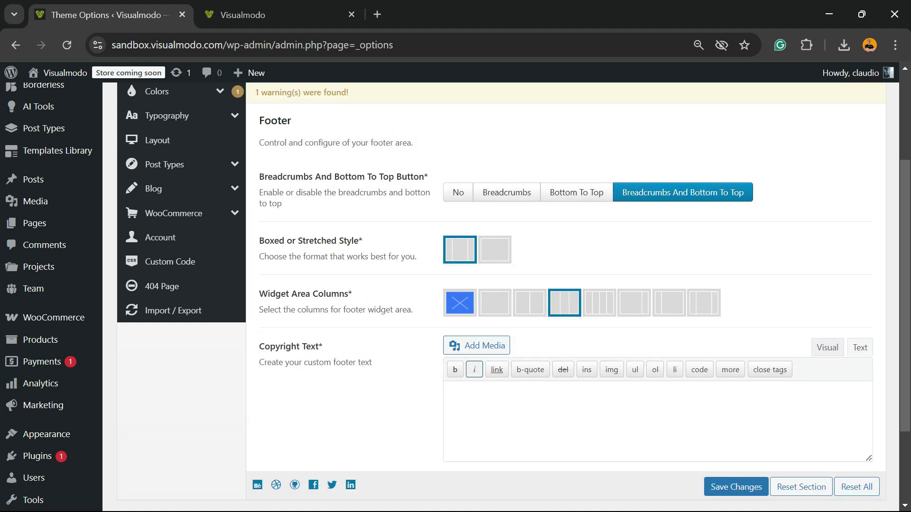
Reload the live homepage and check the footer area around the Nutritionist logo
left_click(278, 14)
key("F5")
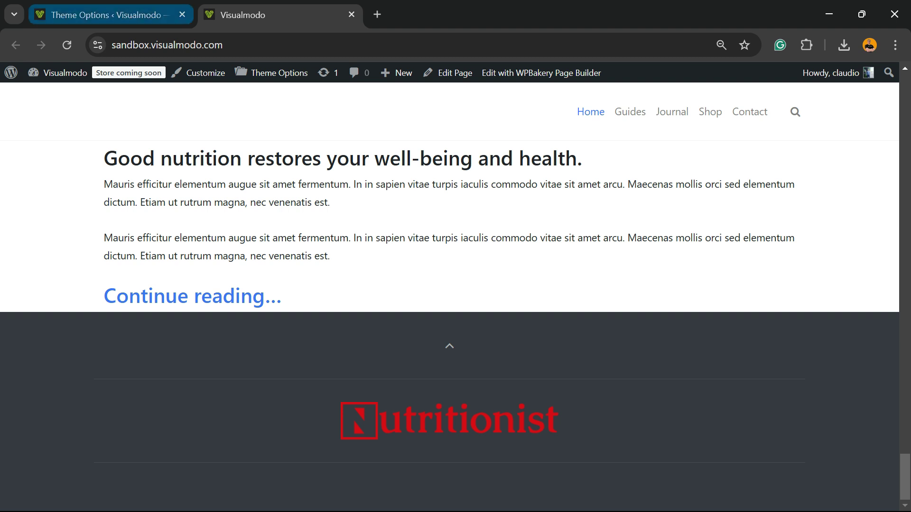
In the theme options' Custom Code CSS, add a .widgets-footer rule with border-bottom none, margin-bottom 0 and padding-bottom 0, all !important
left_click(105, 15)
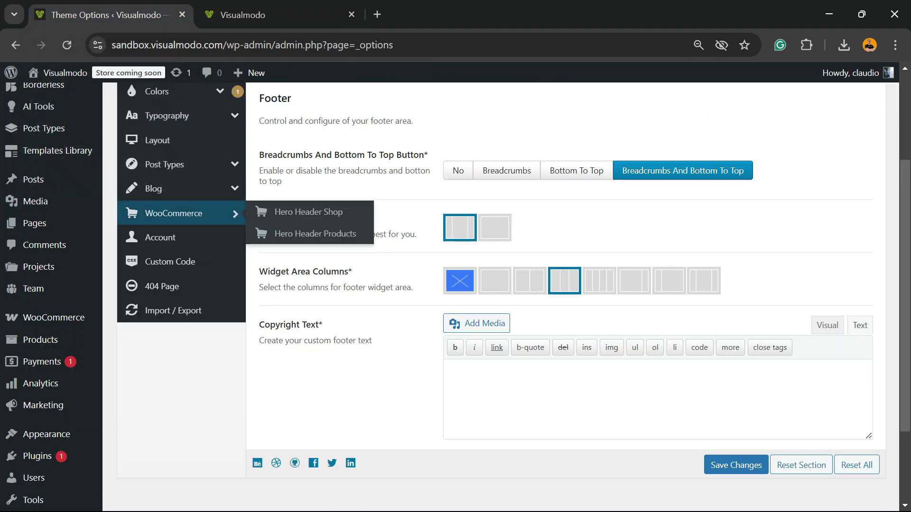
scroll(190, 237, "up", 3)
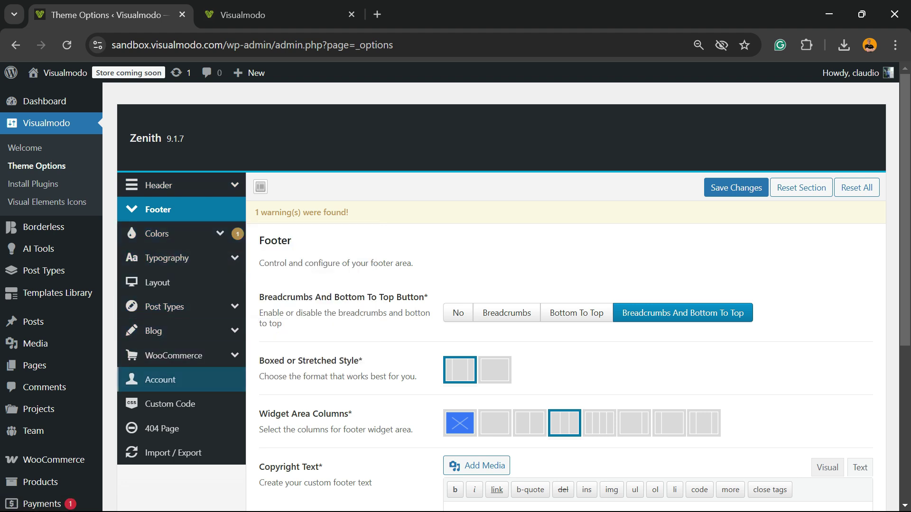
left_click(170, 403)
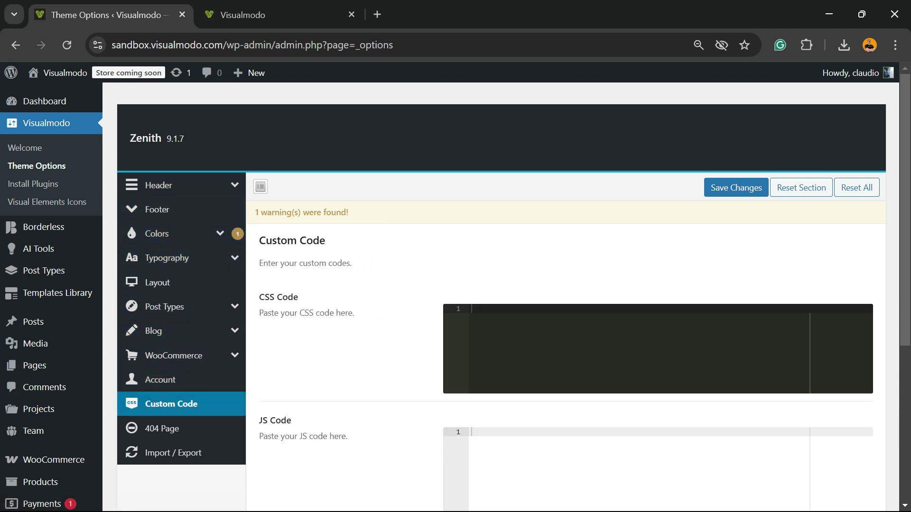
triple_click(288, 296)
triple_click(288, 297)
left_click(471, 308)
type(".widgets-footer {     border-bottom: none !important;     margin-bottom: 0 !important;     padding-bottom: 0 !important; }")
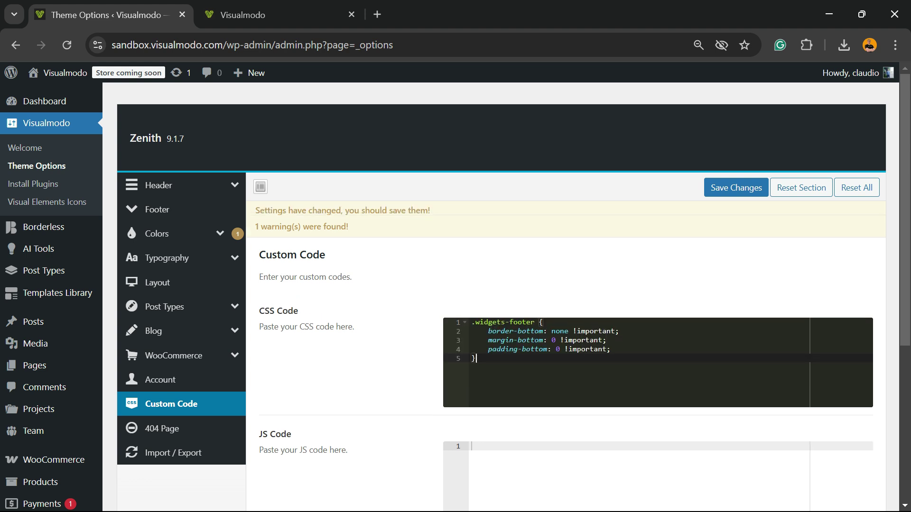
Enlarge the page to review the .widgets-footer CSS rule and save the theme options
key("ctrl+plus")
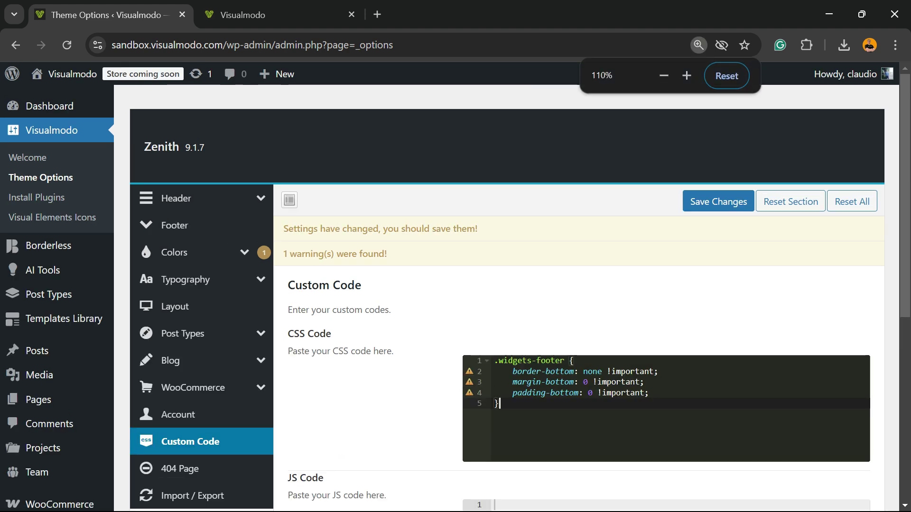
key("ctrl+plus")
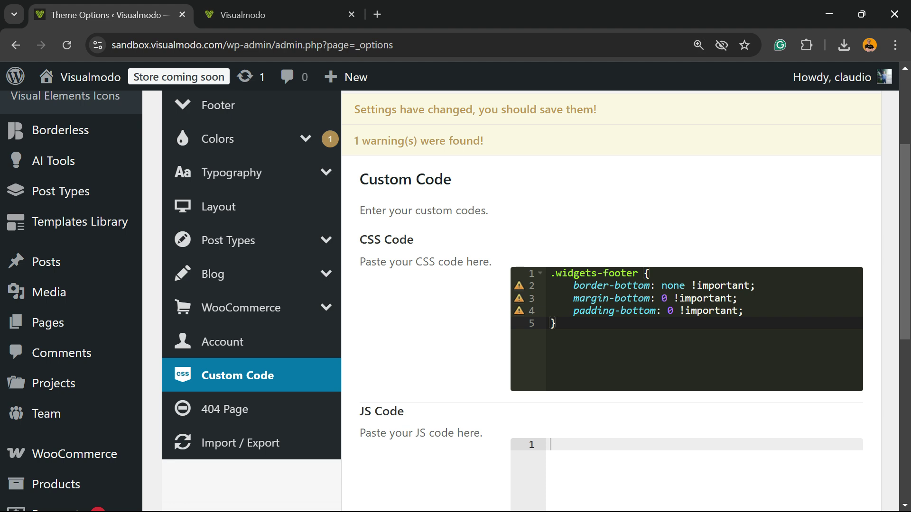
mouse_move(557, 323)
left_mouse_down()
mouse_move(579, 311)
mouse_move(550, 274)
mouse_move(557, 323)
left_mouse_up()
scroll(522, 299, "up", 3)
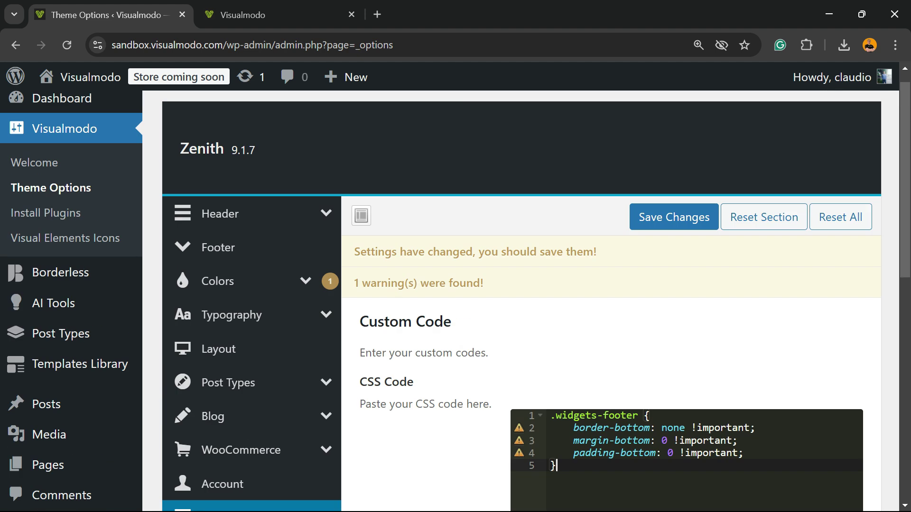
left_click(673, 217)
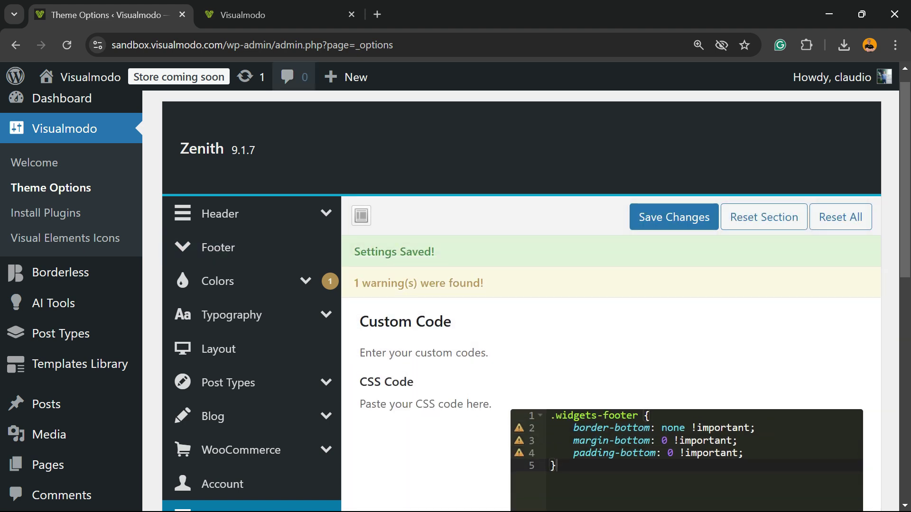
Return to the live homepage and inspect the footer below the Nutritionist logo for the divider line
left_click(266, 15)
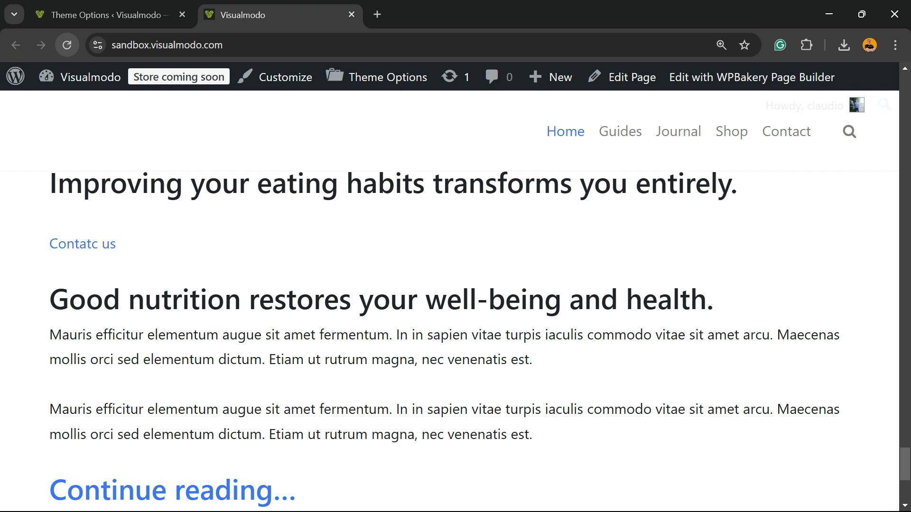
scroll(449, 332, "down", 5)
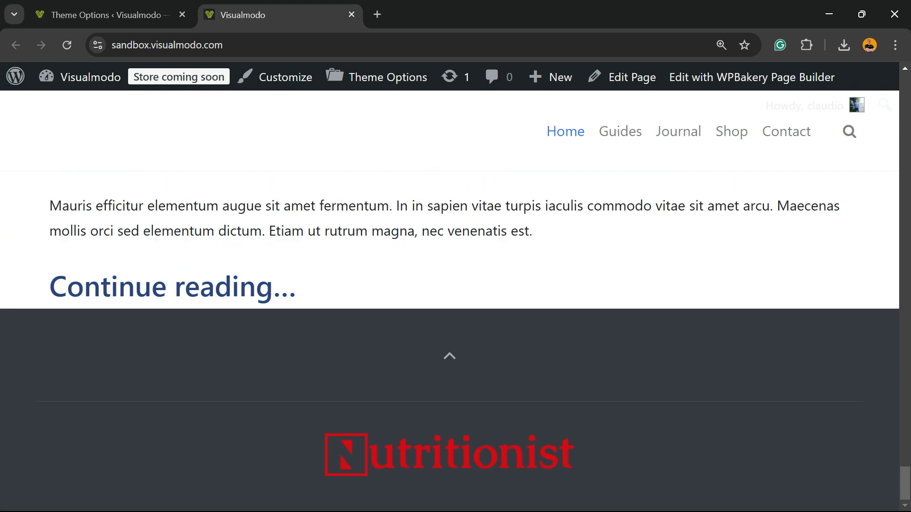